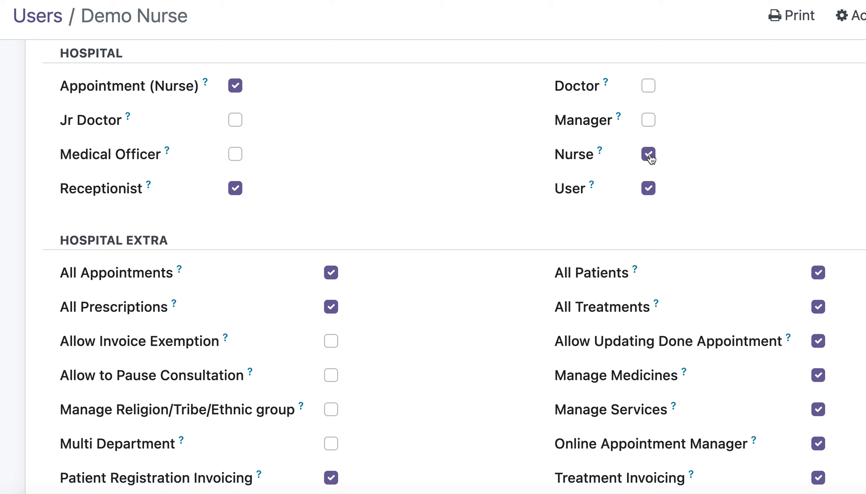
# Clear the Nurse, User, Appointment (Nurse) and Receptionist roles in the Demo Nurse user's Hospital access rights.
pyautogui.click(649, 156)
pyautogui.click(648, 188)
pyautogui.click(236, 88)
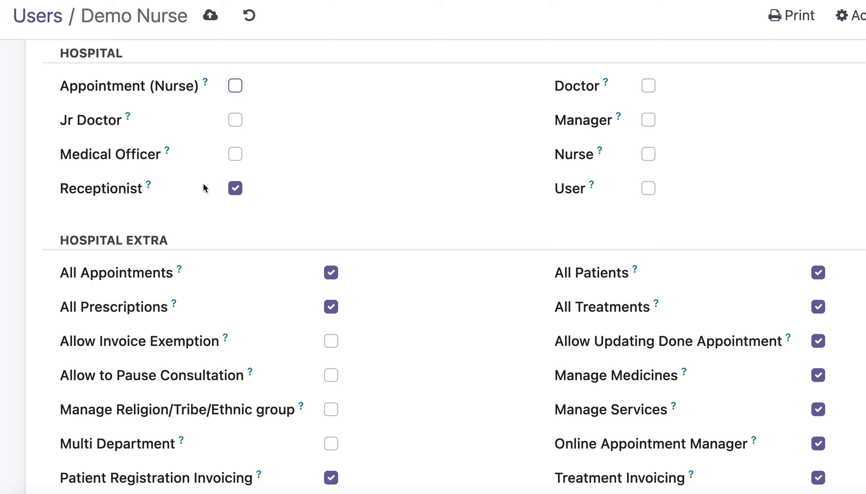
pyautogui.click(235, 188)
# Try the Nurse, Doctor, Jr Doctor, Medical Officer and Receptionist roles one at a time, clearing each again.
pyautogui.click(648, 153)
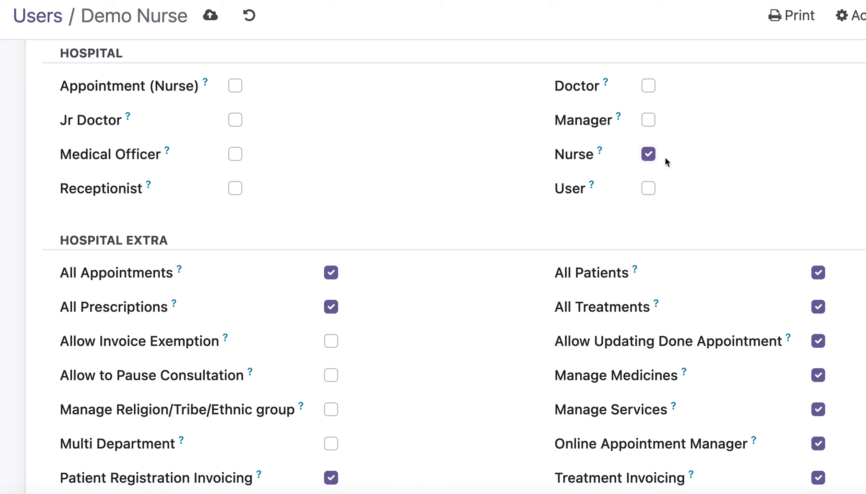
pyautogui.click(648, 154)
pyautogui.click(648, 85)
pyautogui.click(649, 86)
pyautogui.click(233, 121)
pyautogui.click(237, 126)
pyautogui.click(235, 157)
pyautogui.click(235, 154)
pyautogui.click(240, 196)
pyautogui.click(237, 195)
# Enable the Nurse and Appointment (Nurse) roles for the Demo Nurse user.
pyautogui.moveTo(94, 19); pyautogui.dragTo(179, 17)
pyautogui.click(162, 23)
pyautogui.click(649, 157)
pyautogui.click(236, 86)
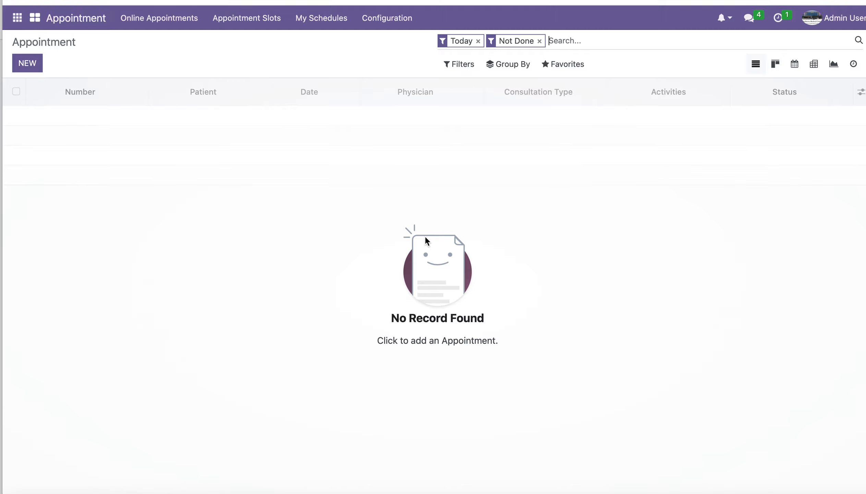
# Remove the Today and Not Done filters from the appointment list and open appointment AP027.
pyautogui.click(481, 42)
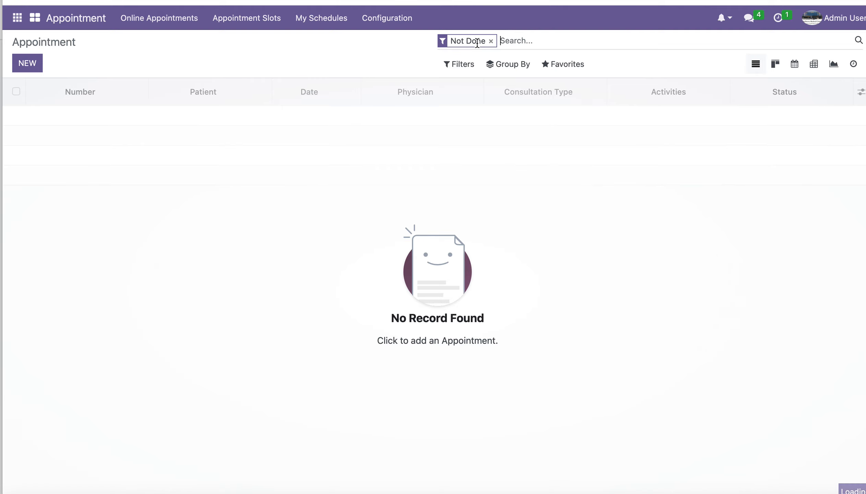
pyautogui.click(490, 42)
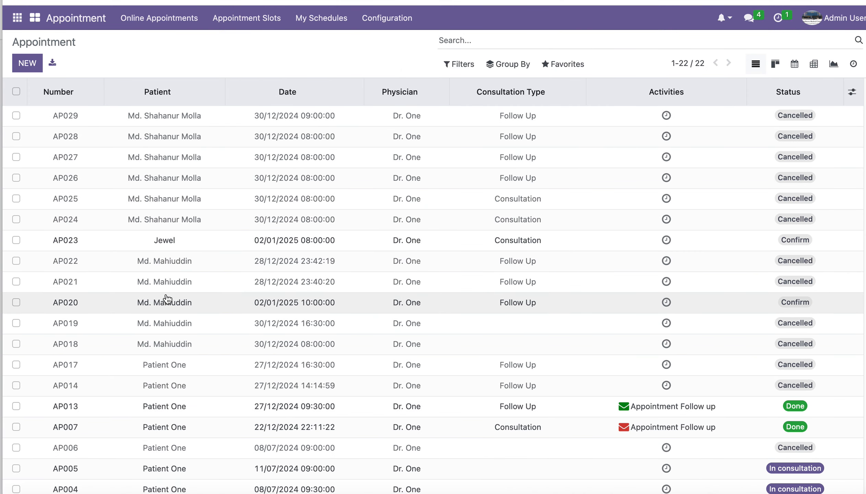
pyautogui.click(85, 158)
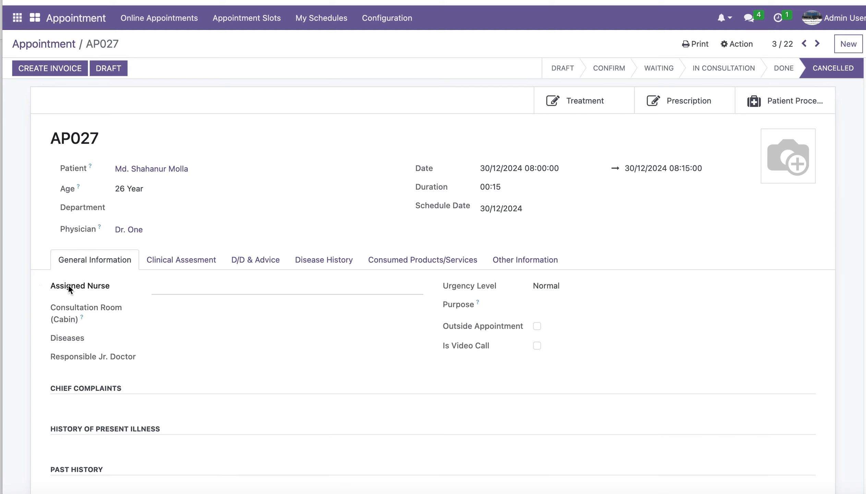
# Assign Demo Nurse as the nurse for appointment AP027.
pyautogui.click(171, 285)
pyautogui.write('nurs')
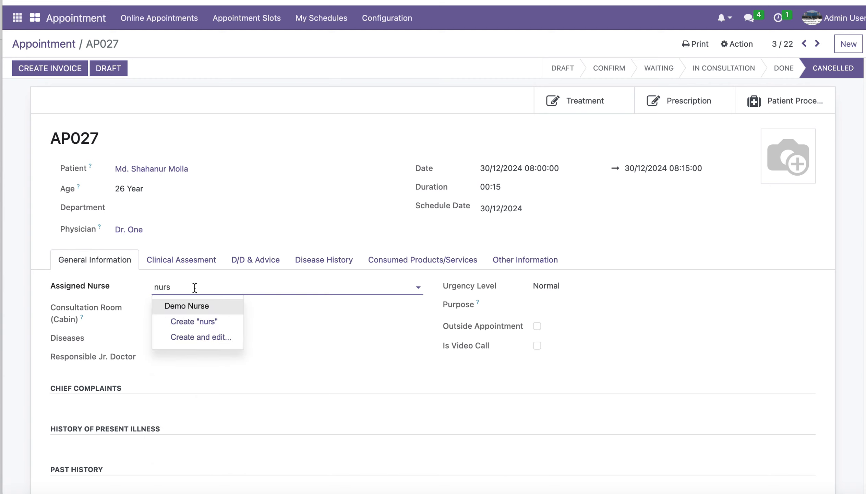
pyautogui.click(179, 310)
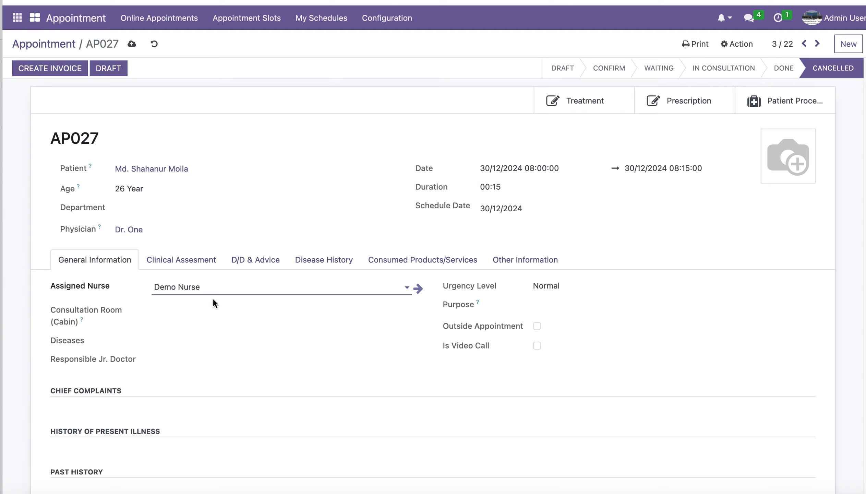
# Open the assigned nurse's record, examine its name, e-mail and phone fields, and return to appointment AP027.
pyautogui.click(419, 295)
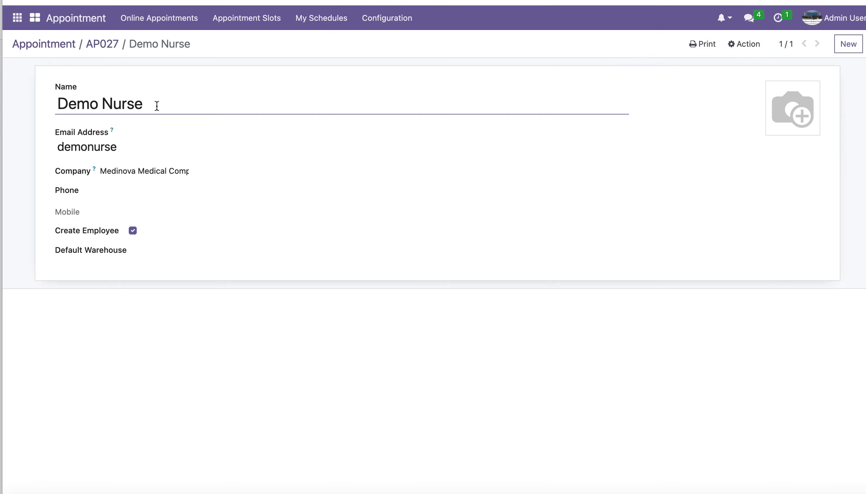
pyautogui.moveTo(160, 106); pyautogui.dragTo(58, 103)
pyautogui.moveTo(126, 149); pyautogui.dragTo(46, 151)
pyautogui.click(148, 153)
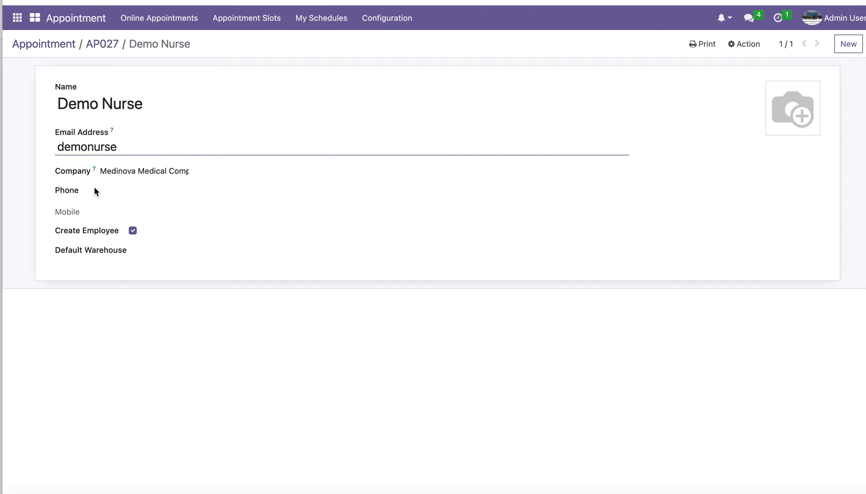
pyautogui.click(126, 190)
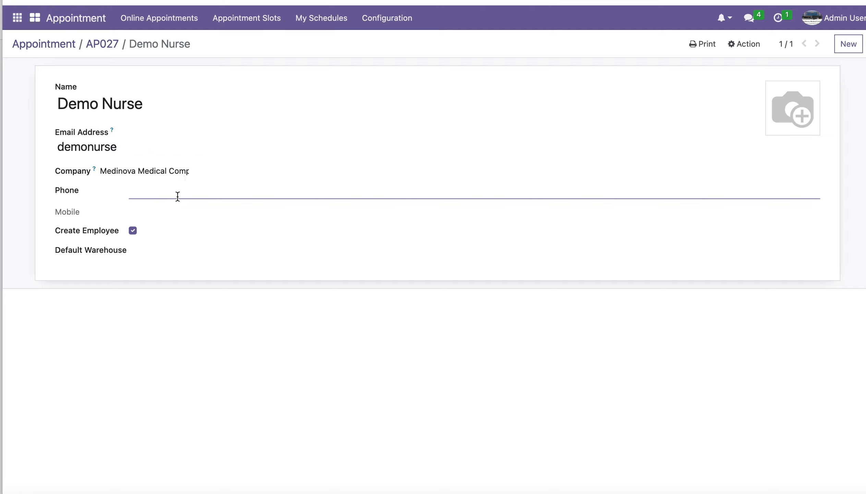
pyautogui.click(43, 354)
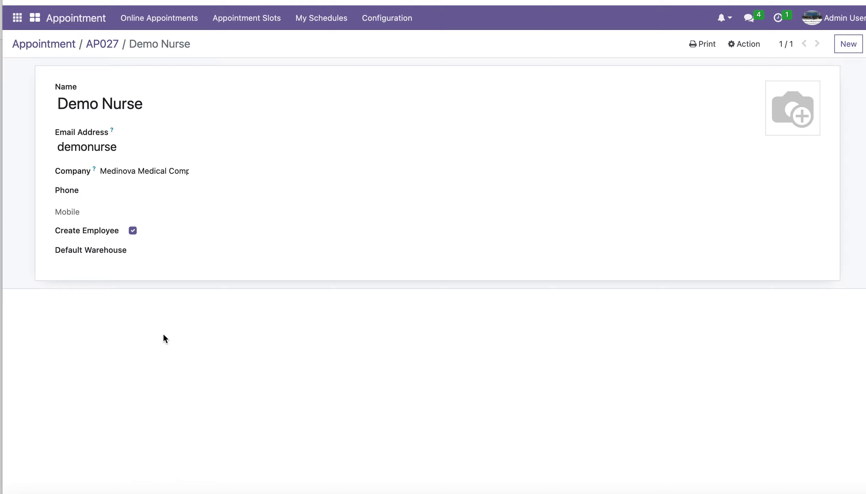
pyautogui.click(109, 48)
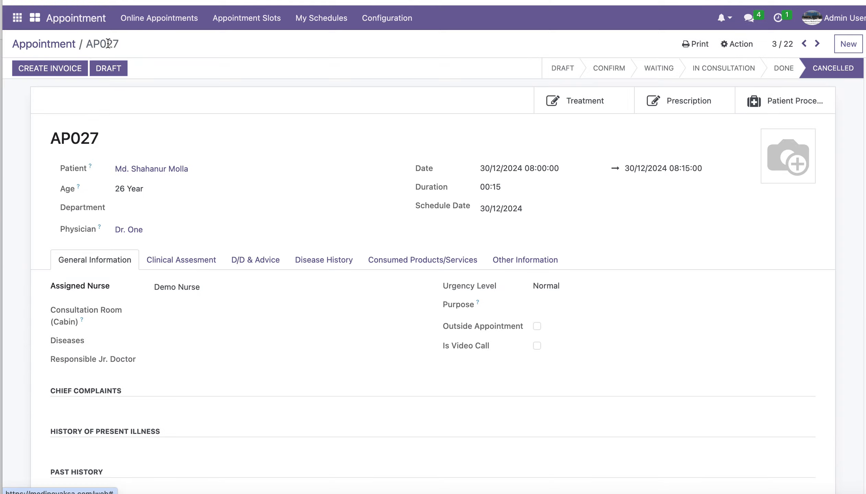
# Clear the assigned nurse and open the full creation form for a new nurse named Nurse One.
pyautogui.click(211, 288)
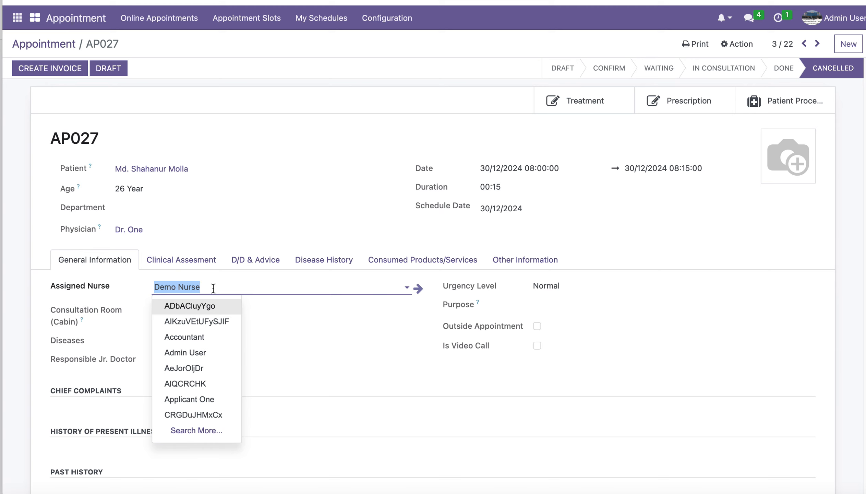
pyautogui.press('BackSpace')
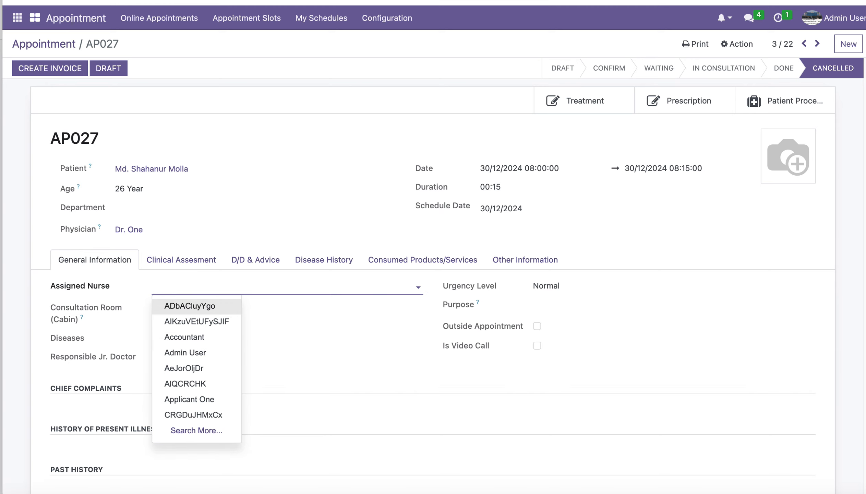
pyautogui.write('Nurse ')
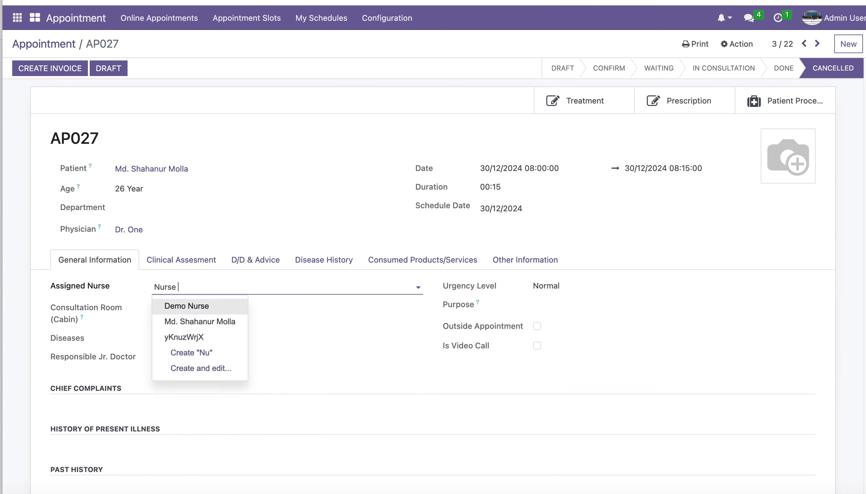
pyautogui.write('One')
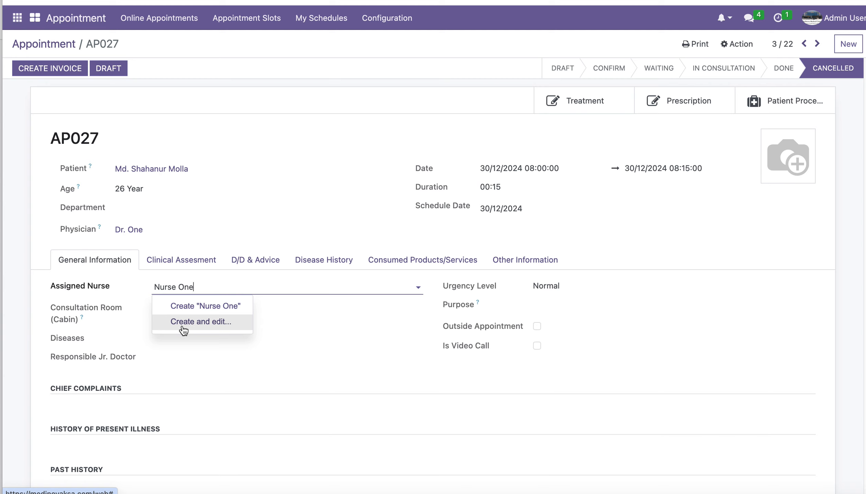
pyautogui.click(202, 326)
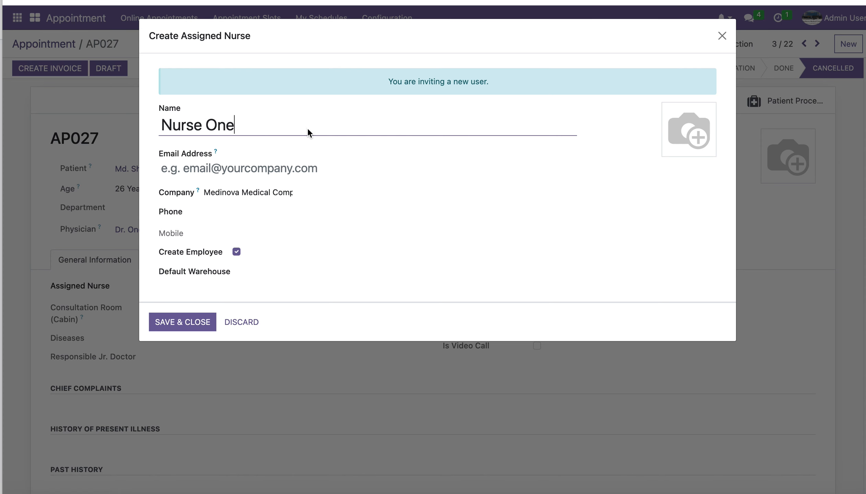
# Turn off the Create Employee option for the new nurse.
pyautogui.moveTo(239, 124); pyautogui.dragTo(158, 125)
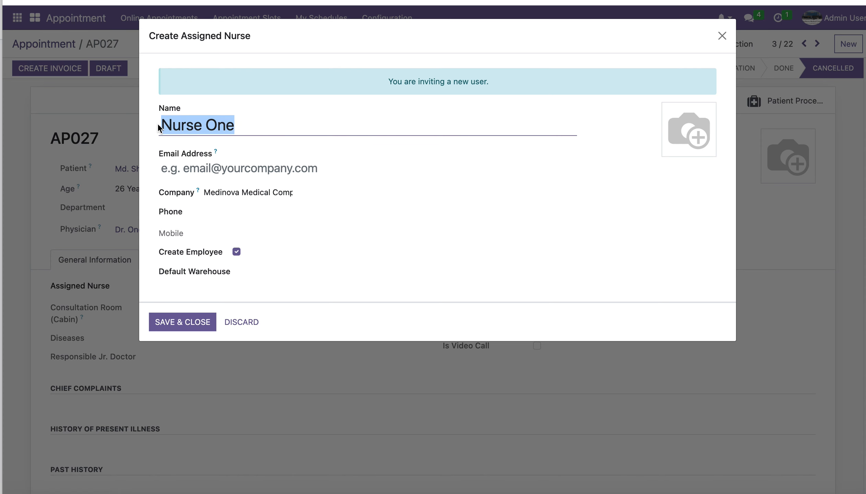
pyautogui.click(217, 166)
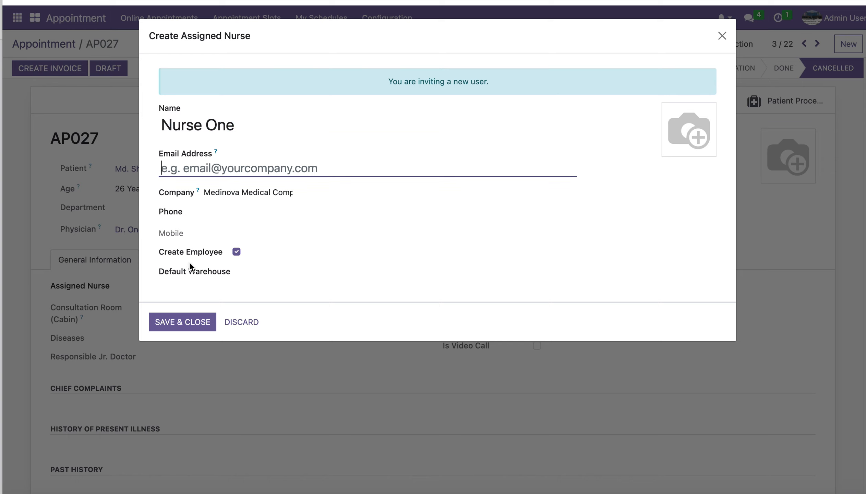
pyautogui.click(237, 255)
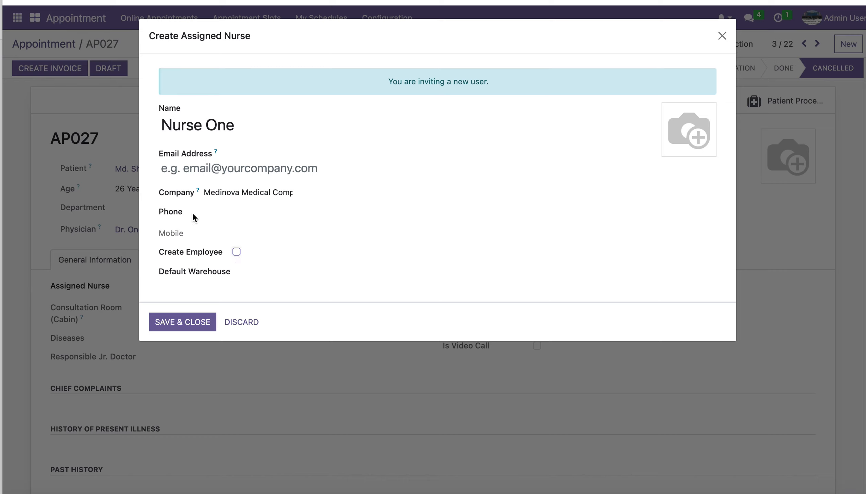
pyautogui.moveTo(245, 130); pyautogui.dragTo(162, 118)
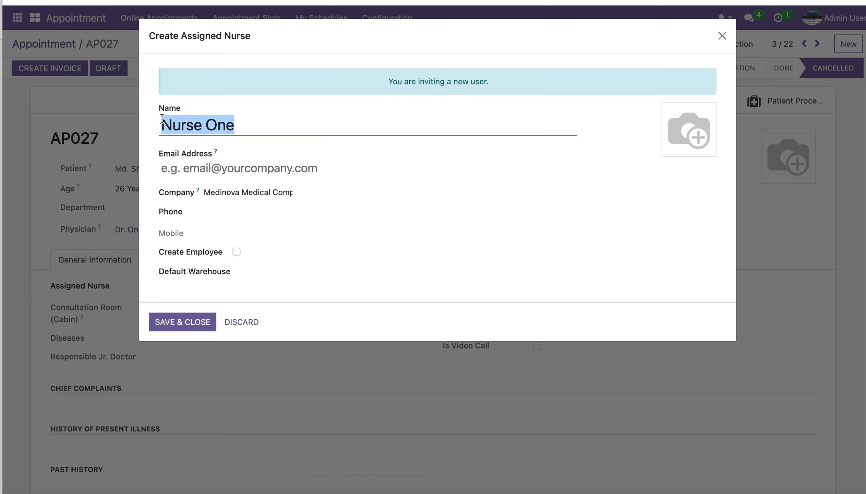
# Enter the new nurse's e-mail address and phone number, and save the record as the assigned nurse.
pyautogui.click(258, 159)
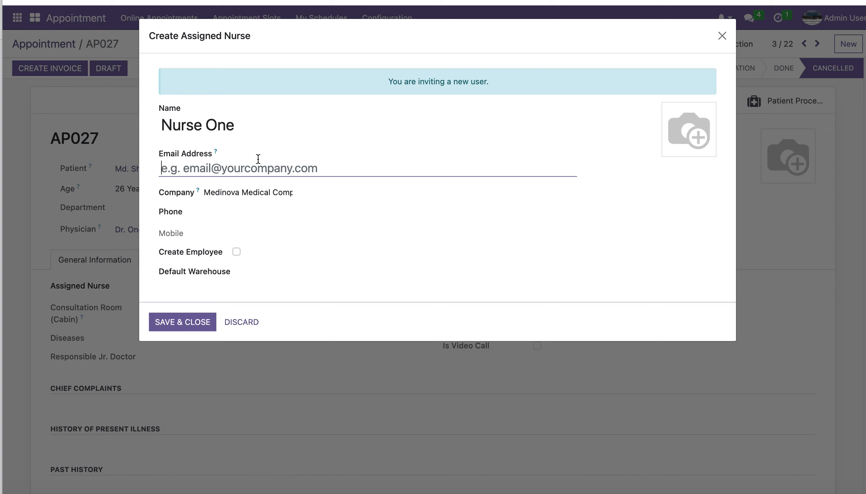
pyautogui.write('nurse')
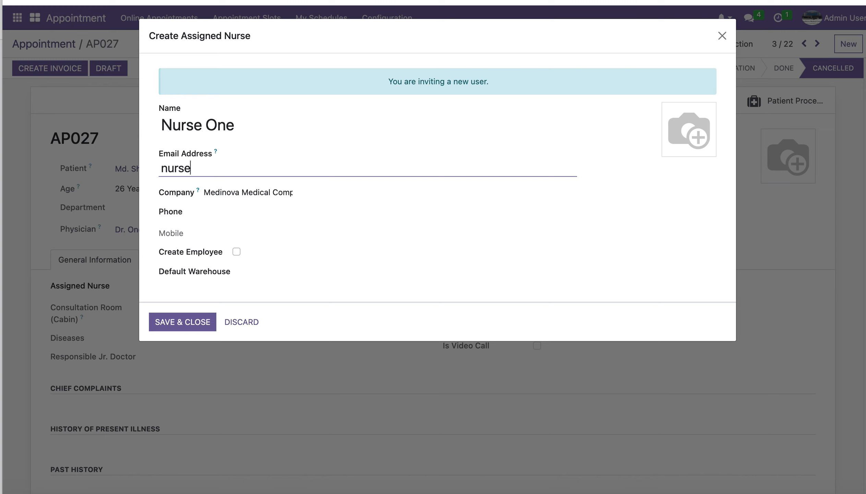
pyautogui.write('one')
pyautogui.click(244, 210)
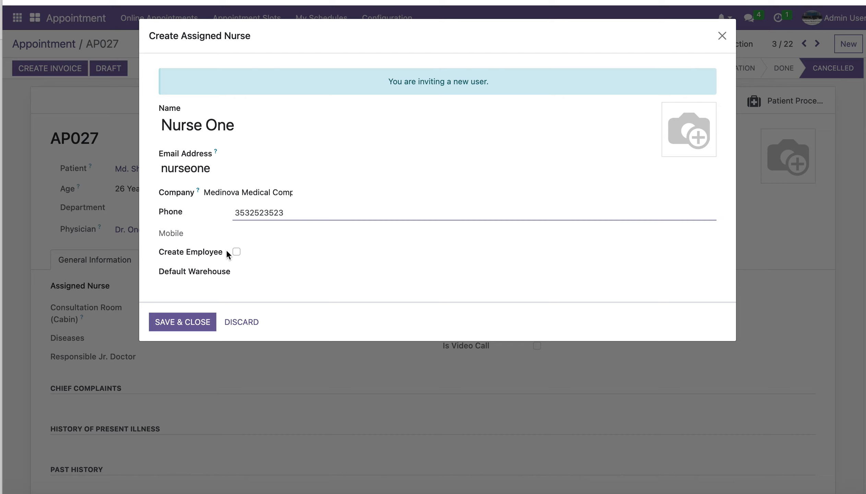
pyautogui.click(182, 327)
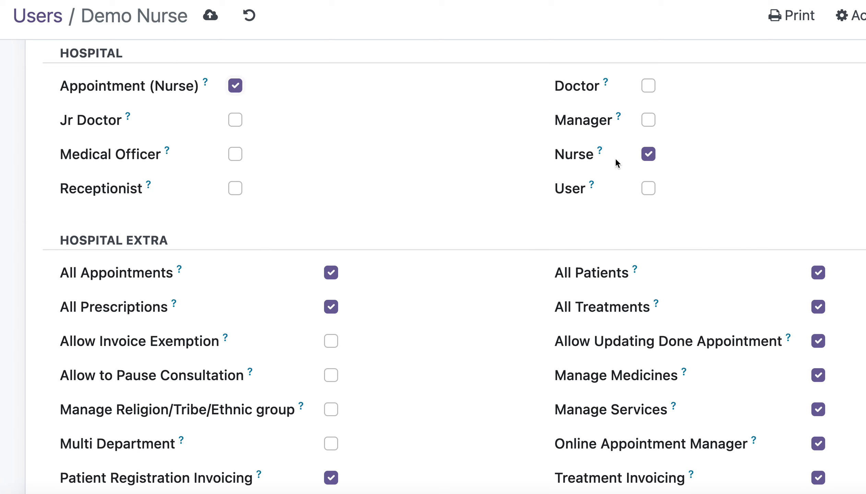
# Save the Demo Nurse user's access rights with the Nurse and Appointment (Nurse) roles enabled.
pyautogui.click(648, 156)
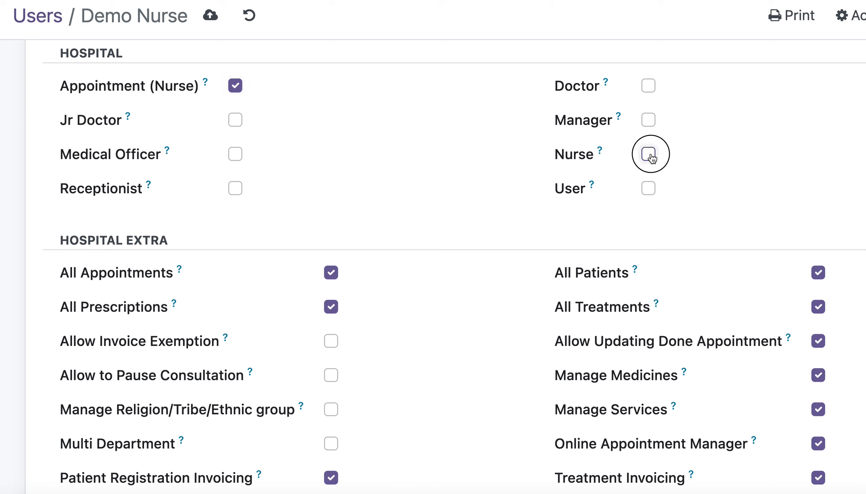
pyautogui.click(210, 16)
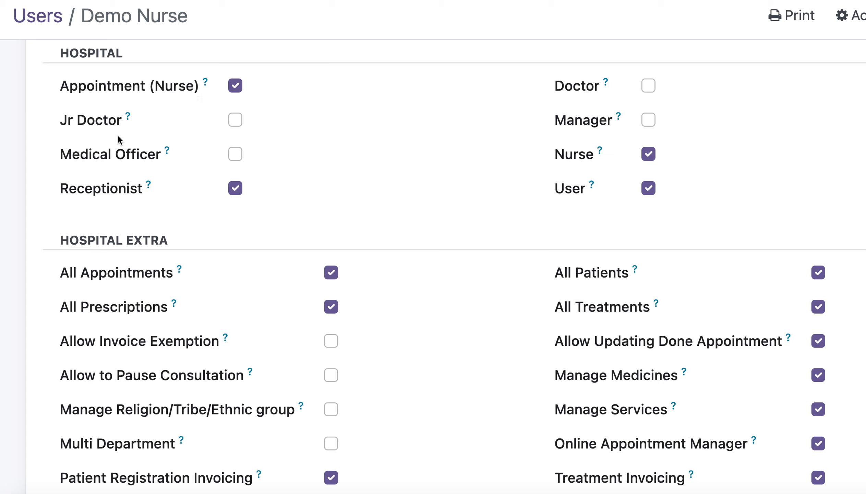
# Clear the Appointment (Nurse), Nurse, User and Receptionist roles from the saved Demo Nurse user.
pyautogui.click(234, 86)
pyautogui.click(648, 153)
pyautogui.click(651, 192)
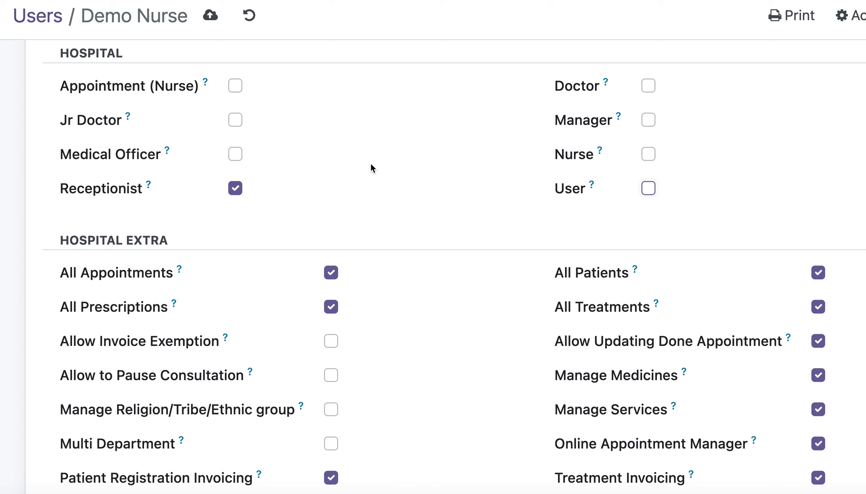
pyautogui.click(237, 191)
# Try the Manager, Jr Doctor, Medical Officer and Receptionist roles one at a time, clearing each again.
pyautogui.click(650, 123)
pyautogui.click(650, 123)
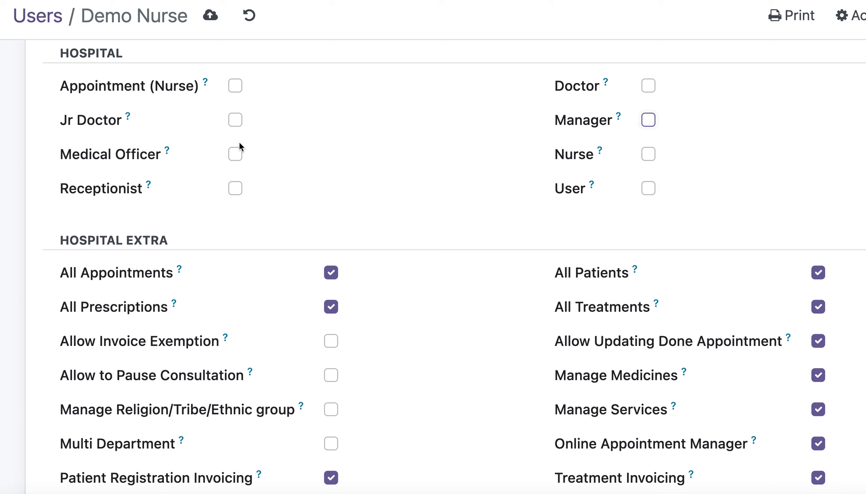
pyautogui.click(241, 124)
pyautogui.click(242, 125)
pyautogui.click(235, 154)
pyautogui.click(235, 154)
pyautogui.click(236, 188)
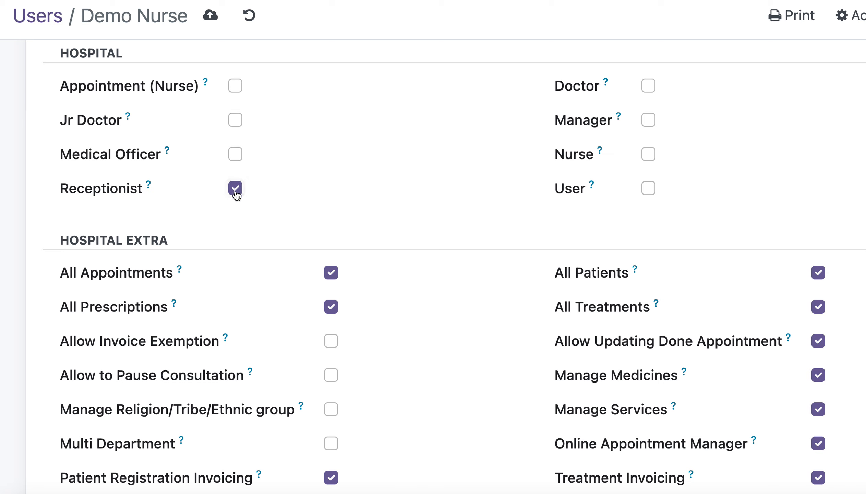
pyautogui.click(237, 192)
# Enable only the Nurse and Appointment (Nurse) roles in the Demo Nurse user's Hospital access rights.
pyautogui.click(648, 154)
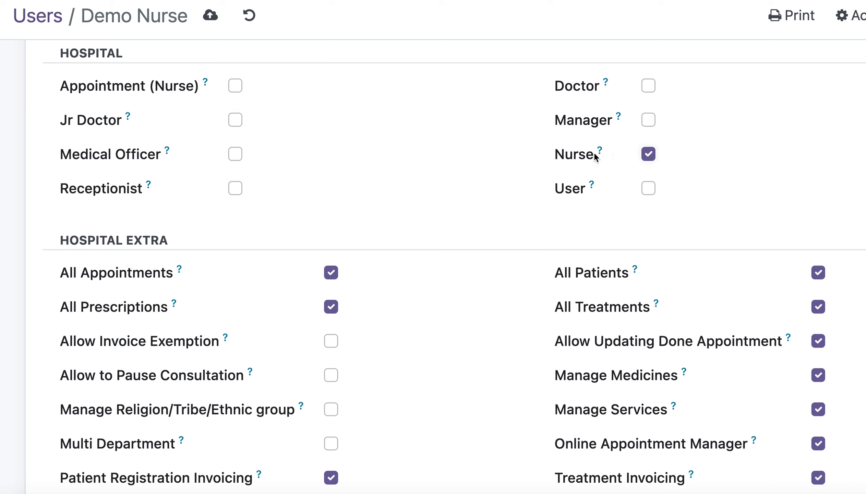
pyautogui.click(233, 93)
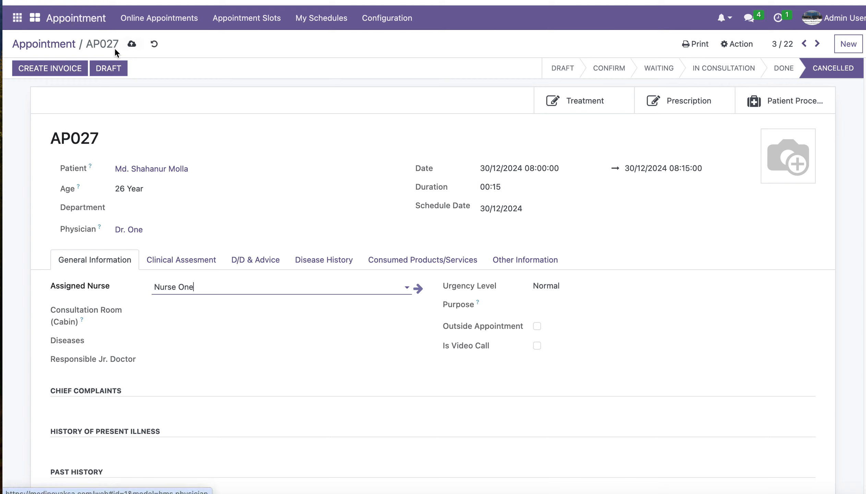
# Review the Clinical Assessment and General Information details of appointment AP027.
pyautogui.click(186, 262)
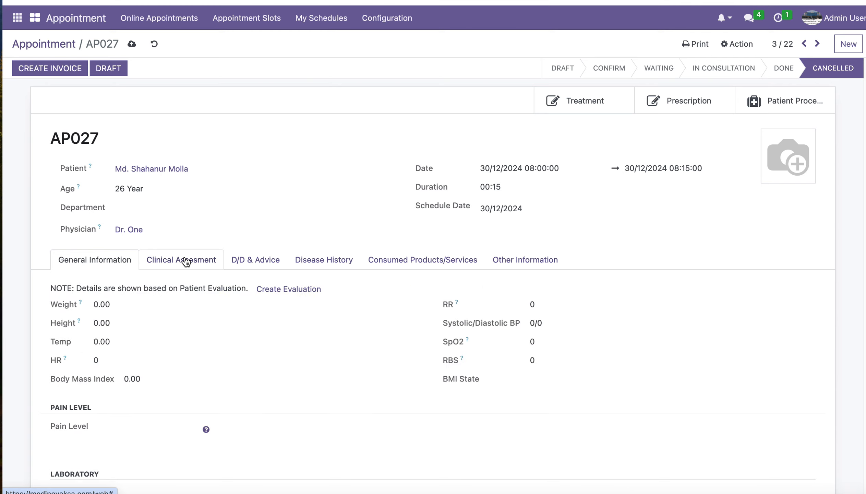
pyautogui.click(115, 260)
pyautogui.click(167, 264)
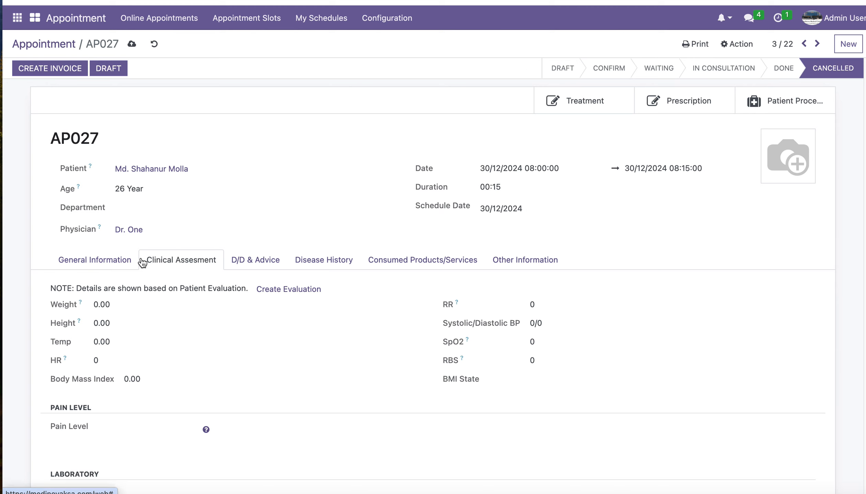
pyautogui.click(91, 261)
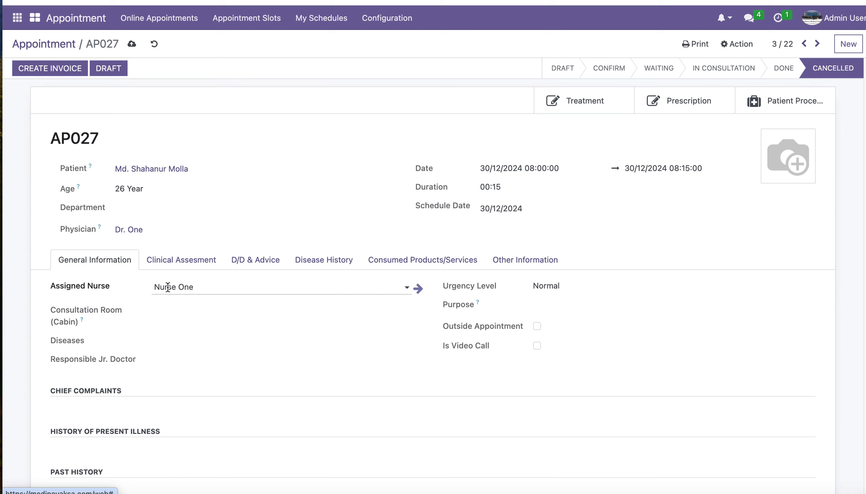
# Open the record of the appointment's assigned nurse and examine its e-mail address.
pyautogui.click(417, 294)
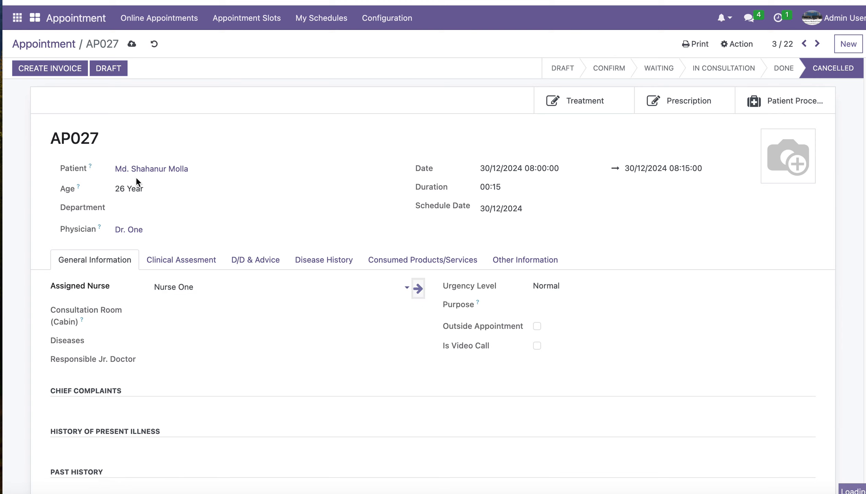
pyautogui.moveTo(121, 149); pyautogui.dragTo(41, 156)
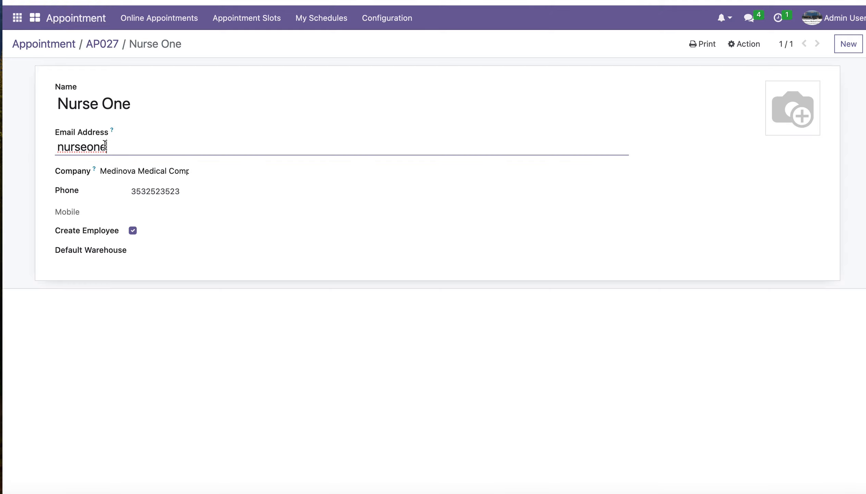
# Try adding a mail domain to the assigned nurse's e-mail address, erase the trial ending and return to appointment AP027.
pyautogui.moveTo(112, 145); pyautogui.dragTo(54, 146)
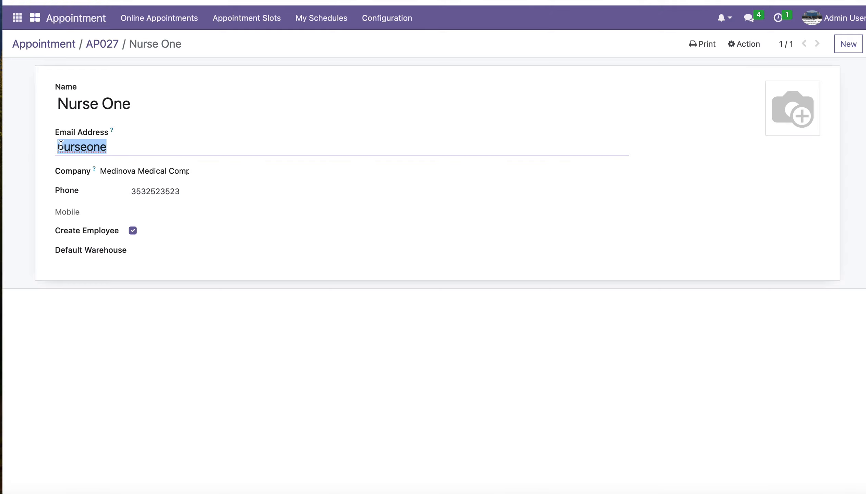
pyautogui.click(134, 145)
pyautogui.write('@')
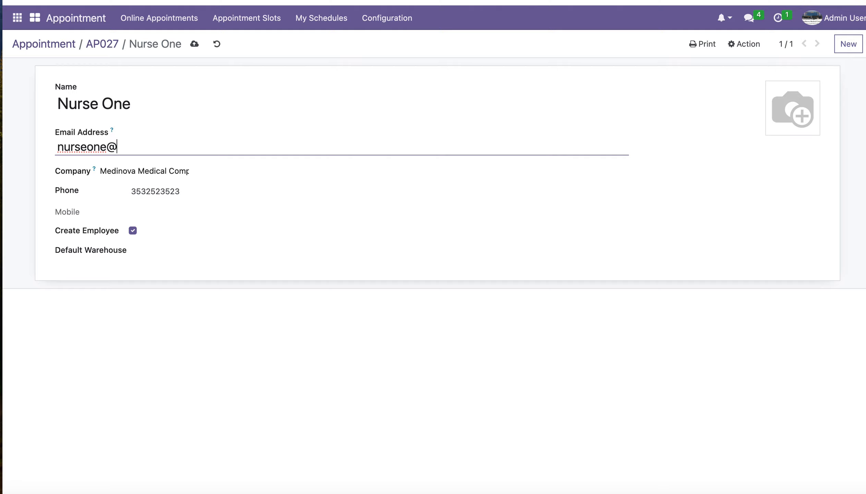
pyautogui.write('mail.com')
pyautogui.press('BackSpace')
pyautogui.press('BackSpace')
pyautogui.press('BackSpace')
pyautogui.press('BackSpace')
pyautogui.click(107, 45)
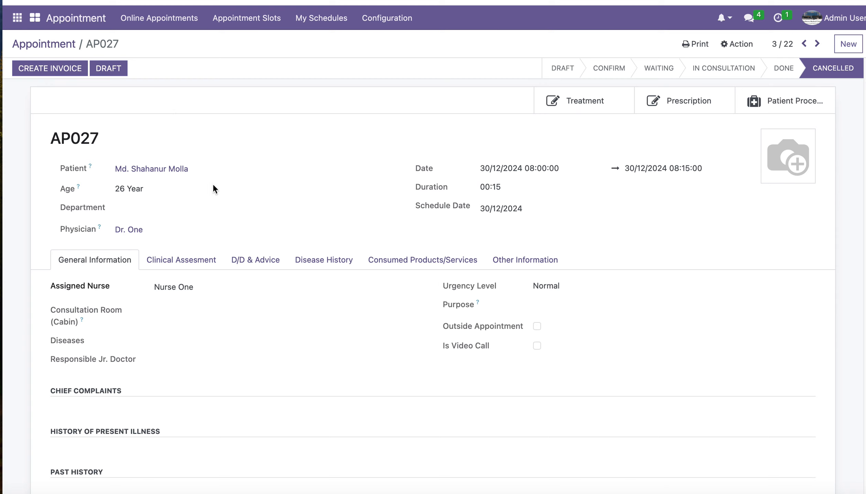
# Open a new patient evaluation from AP027's clinical assessment, inspect its Weight, Height, Temp and Pain Level fields, and close it without creating it.
pyautogui.click(166, 263)
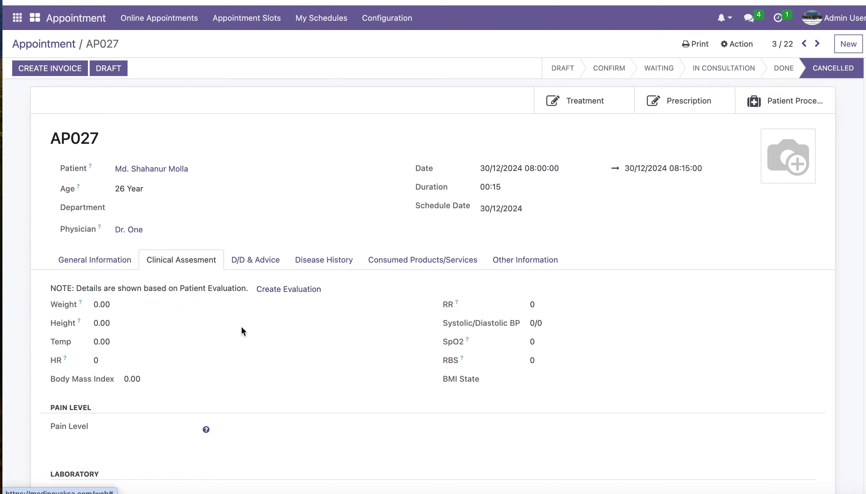
pyautogui.click(282, 291)
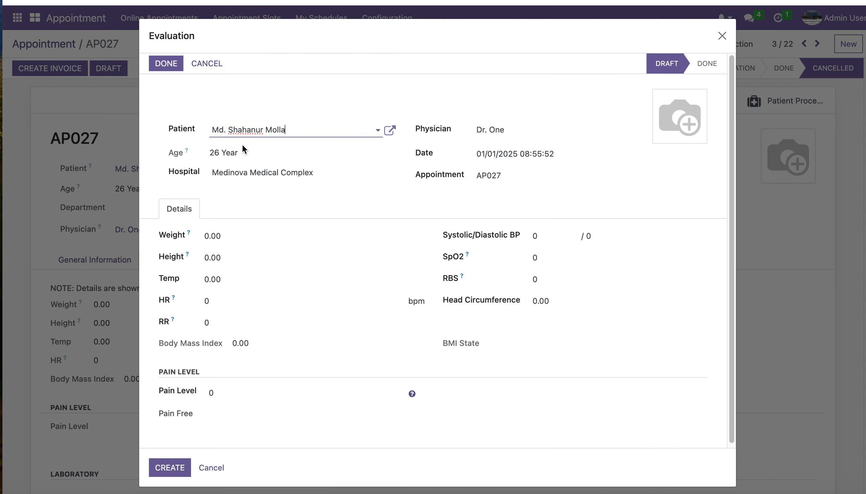
pyautogui.click(222, 235)
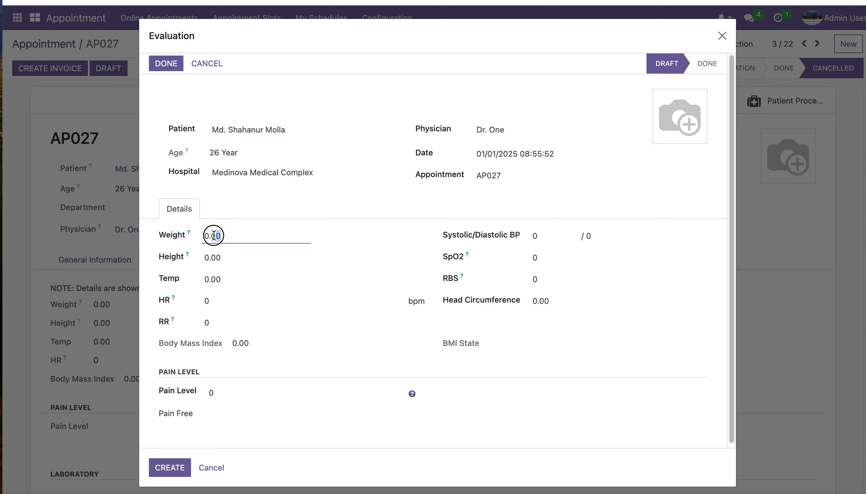
pyautogui.click(199, 260)
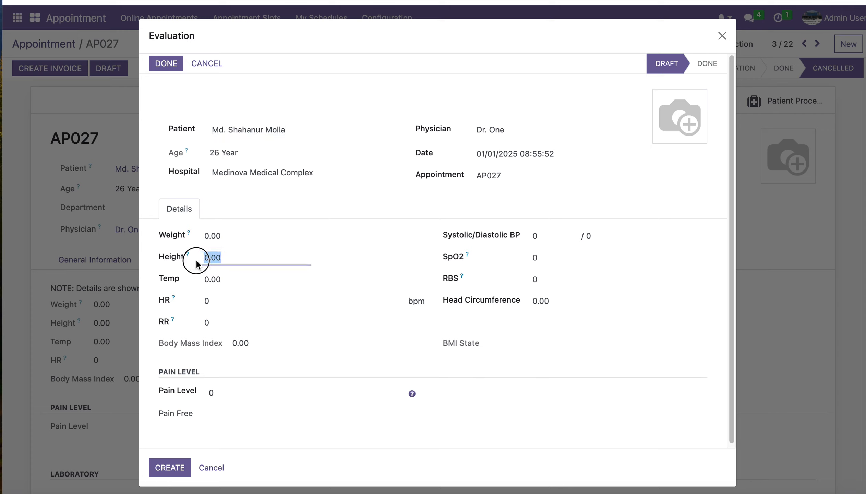
pyautogui.click(198, 280)
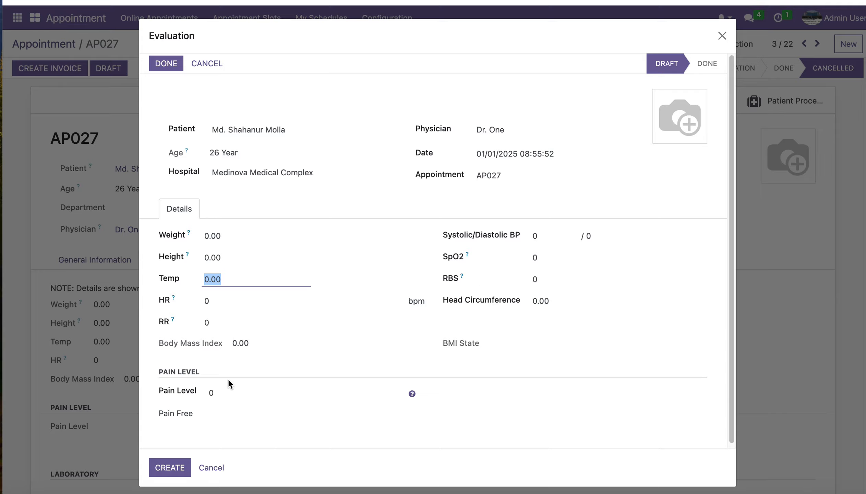
pyautogui.click(225, 394)
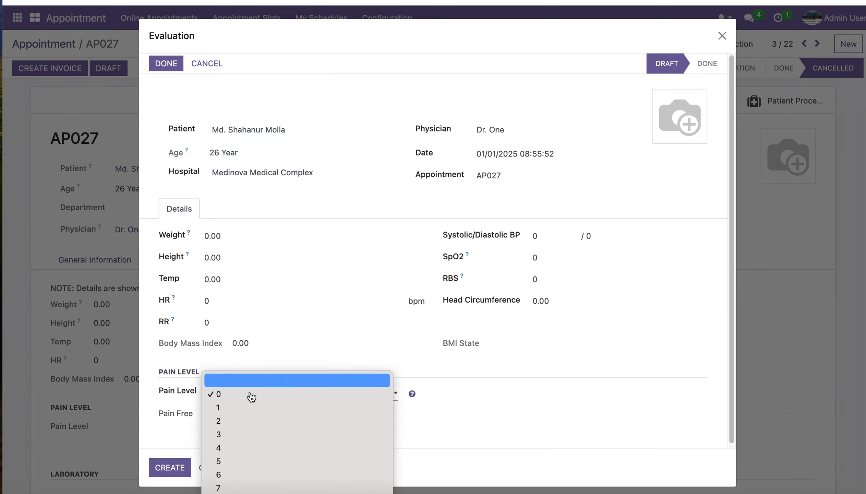
pyautogui.click(166, 437)
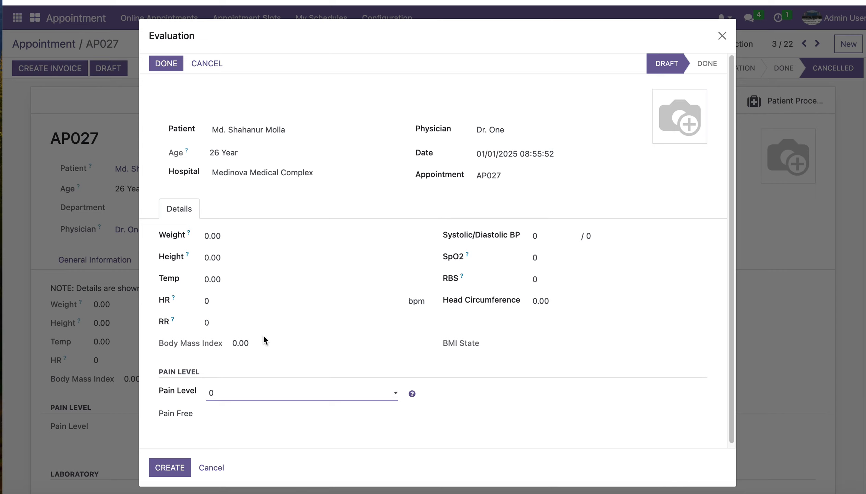
pyautogui.click(722, 35)
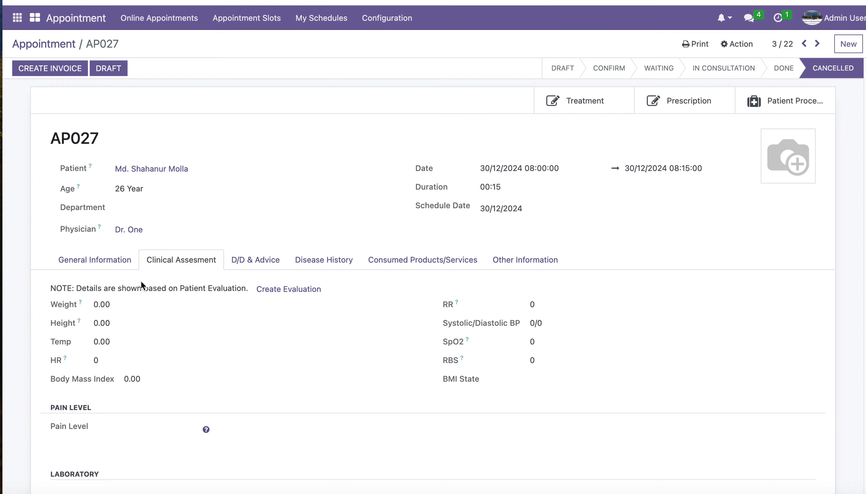
# Check AP027's general information and start a new appointment from the appointment list.
pyautogui.click(105, 264)
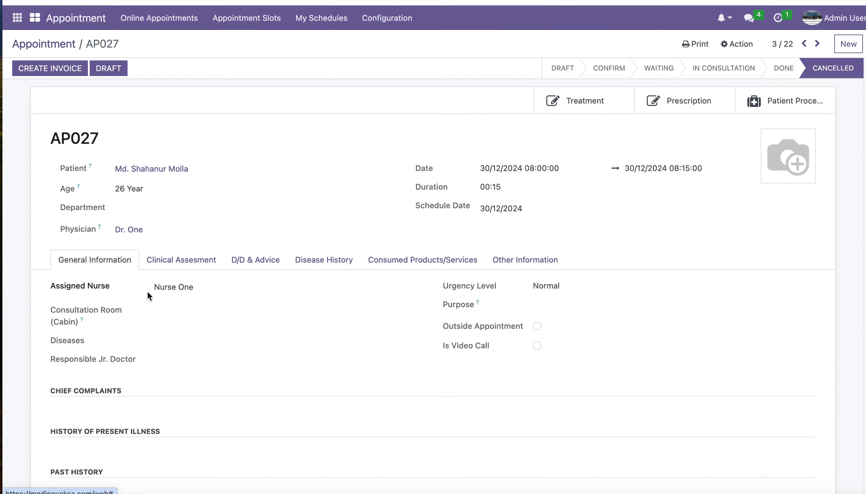
pyautogui.click(35, 43)
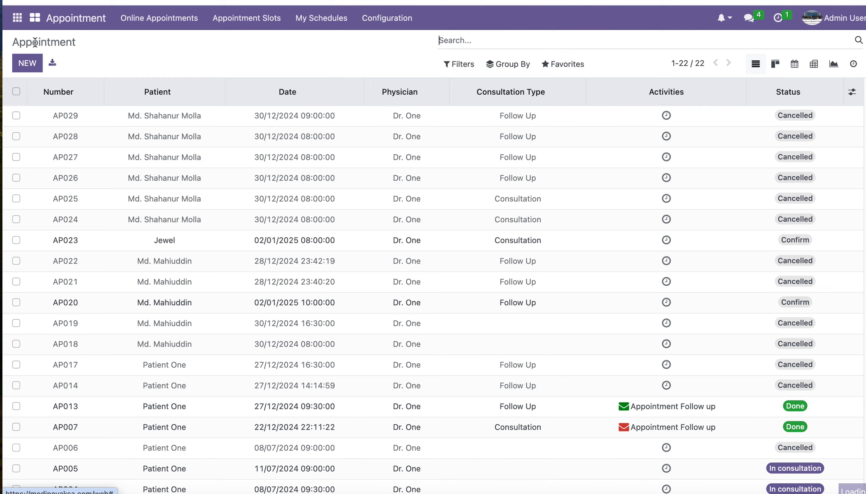
pyautogui.click(33, 66)
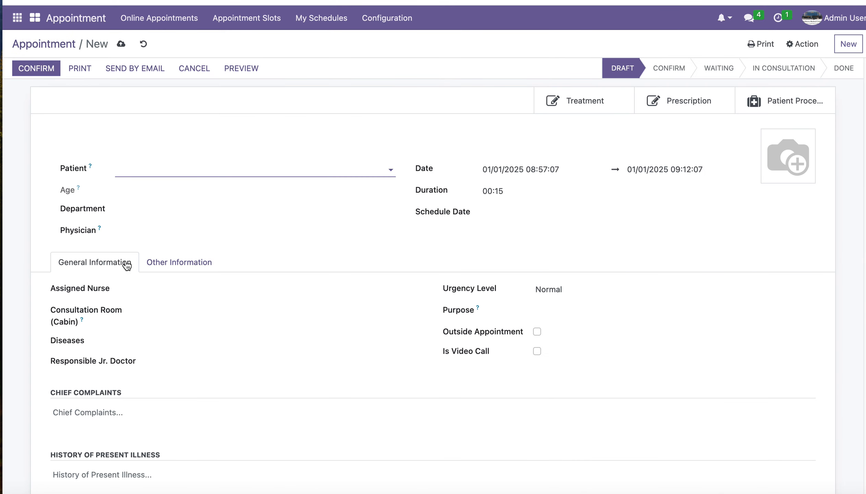
# Create a new assigned nurse named "nurse" for the appointment, with Create Employee turned off and the e-mail address field filled in.
pyautogui.click(165, 291)
pyautogui.write('nurse')
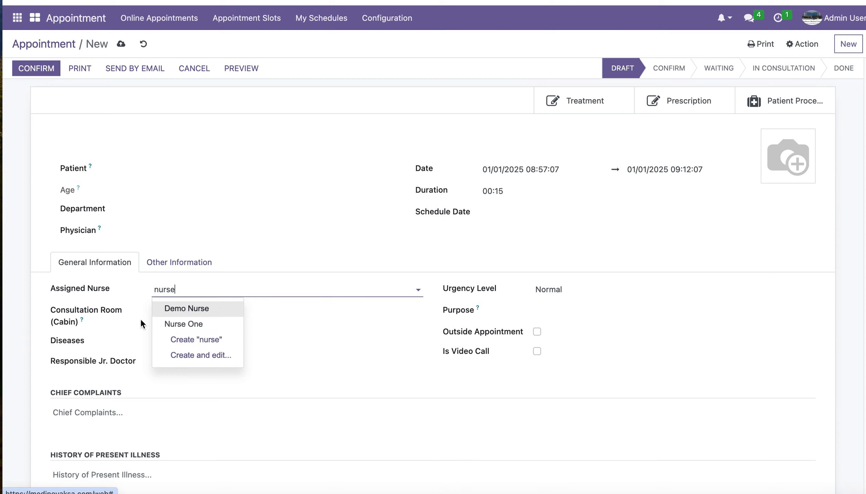
pyautogui.click(194, 340)
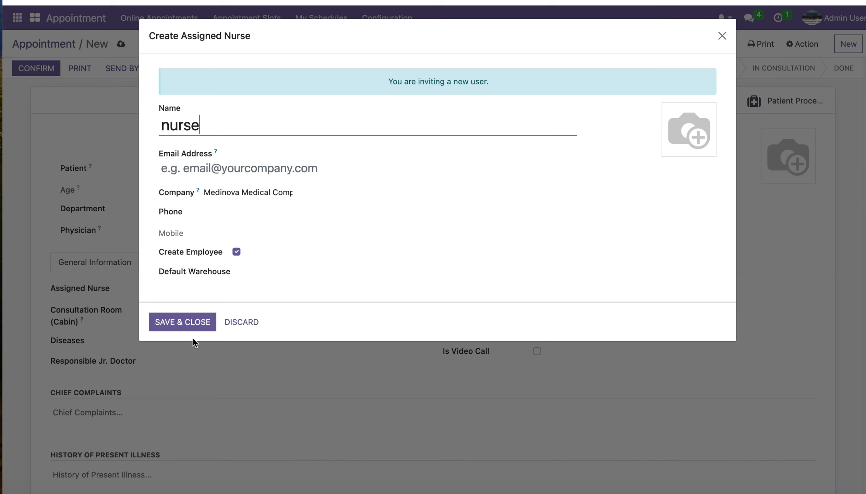
pyautogui.click(236, 251)
pyautogui.click(172, 169)
pyautogui.write('nurse')
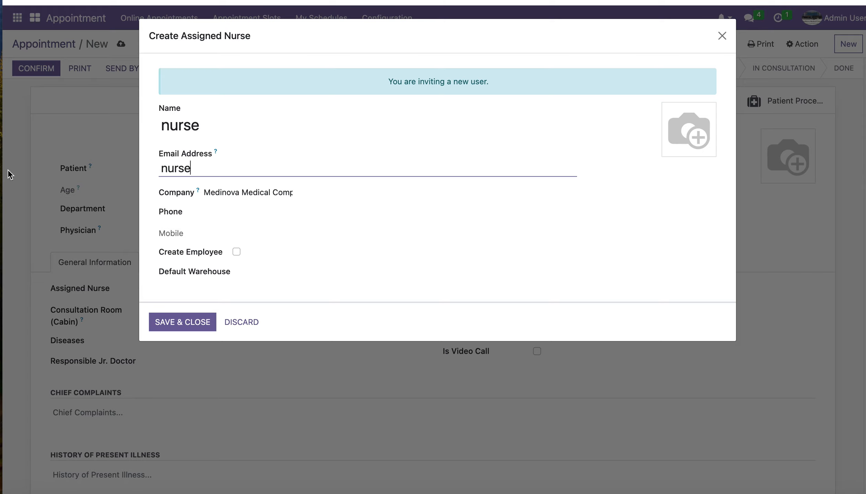
pyautogui.click(162, 321)
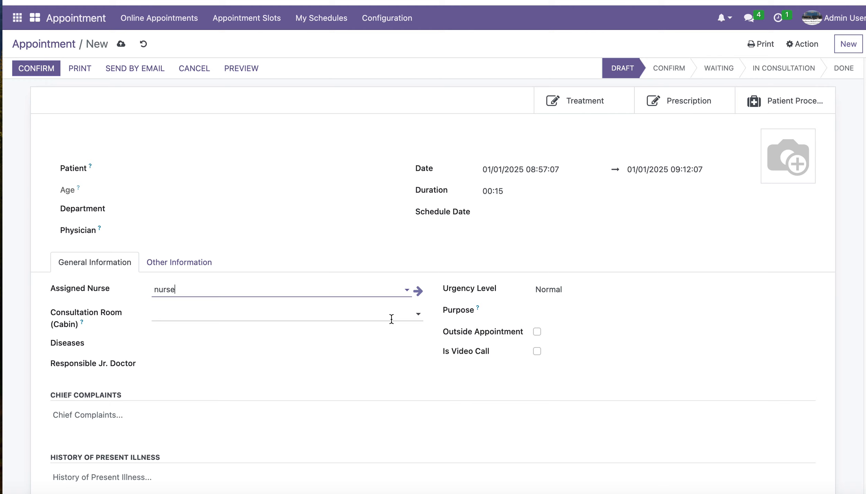
# Try to open the newly created nurse's record from the unsaved appointment.
pyautogui.click(417, 293)
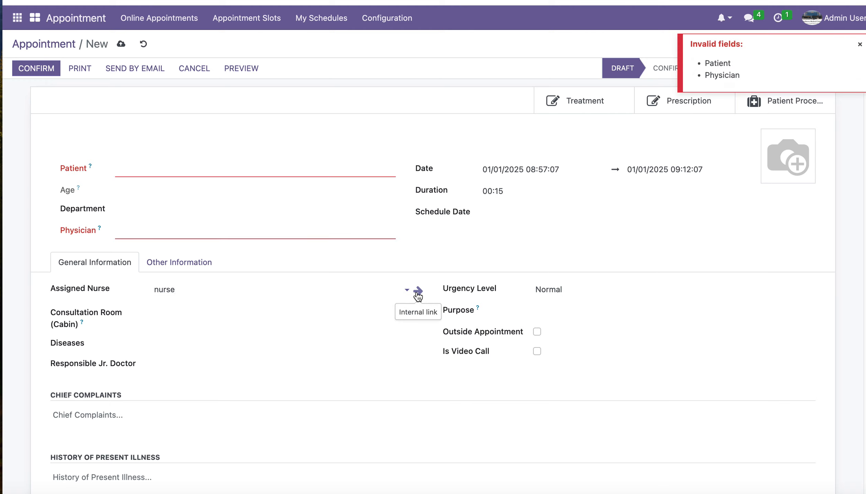
pyautogui.click(179, 288)
pyautogui.moveTo(167, 289); pyautogui.dragTo(128, 296)
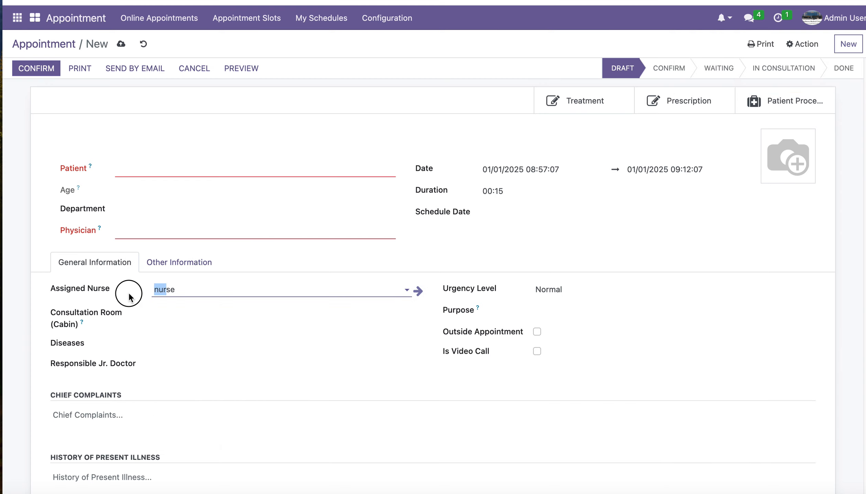
pyautogui.click(178, 290)
pyautogui.click(132, 130)
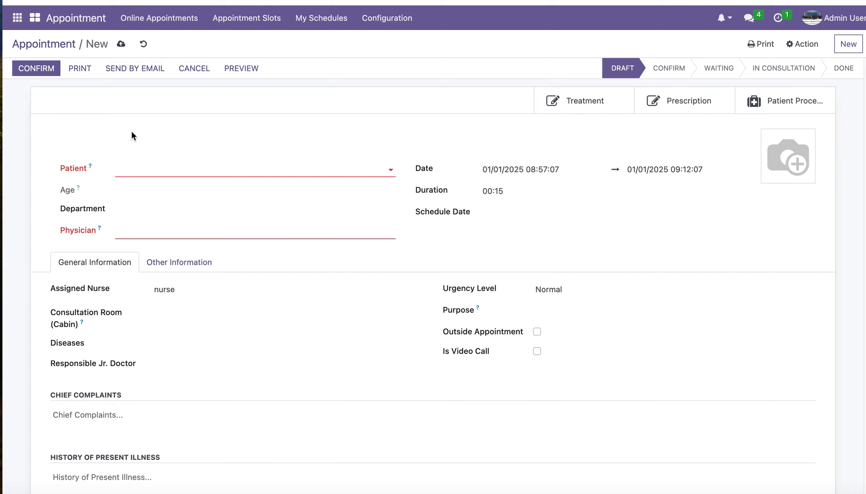
# Discard the unsaved appointment and open appointment AP027 from the appointment list.
pyautogui.click(62, 46)
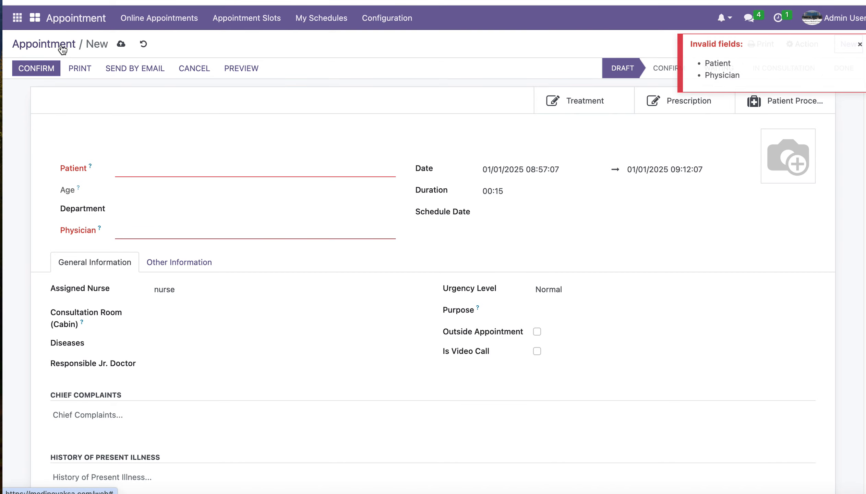
pyautogui.click(143, 43)
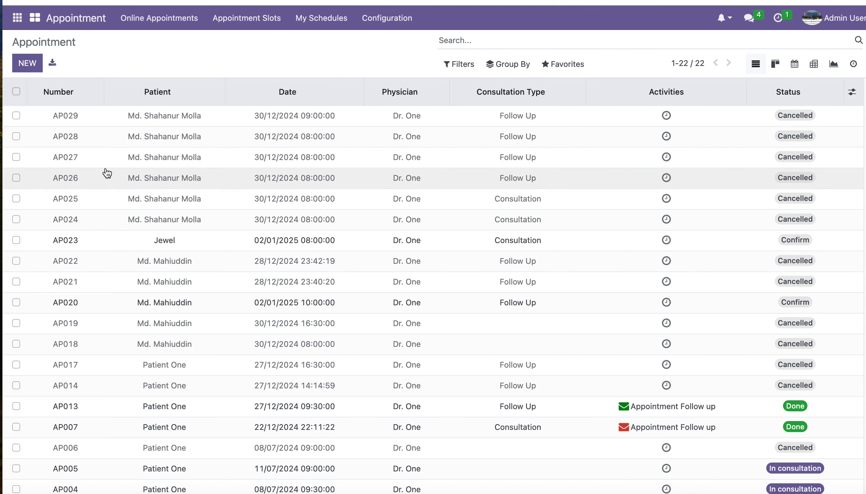
pyautogui.click(98, 161)
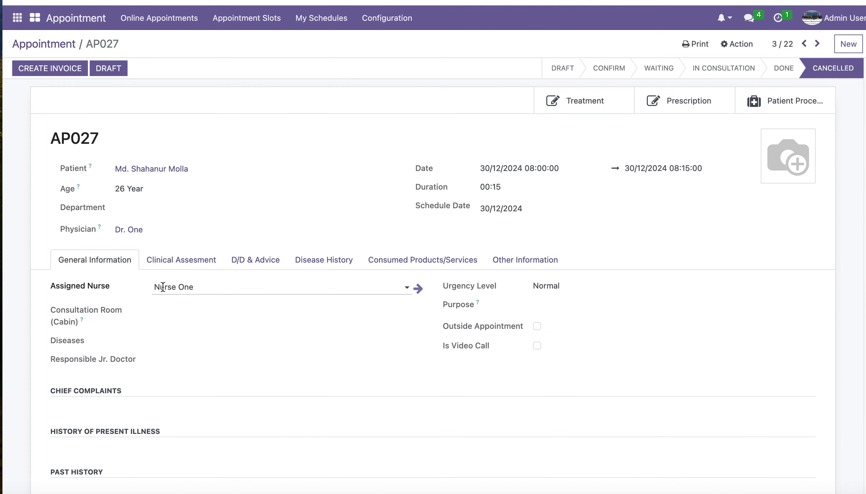